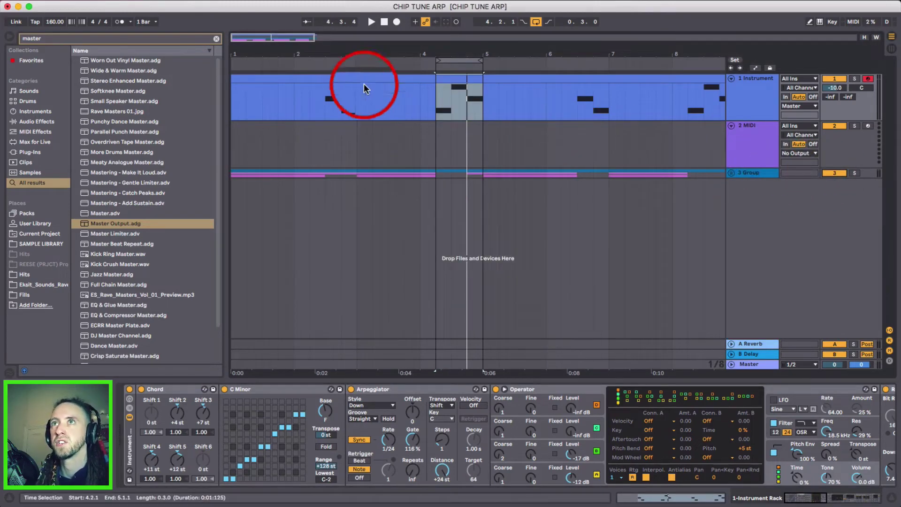
Play the arpeggio clip and change the Arpeggiator rate from 1/24 to 1/16
{"action": "left_click", "coordinate": [365, 77]}
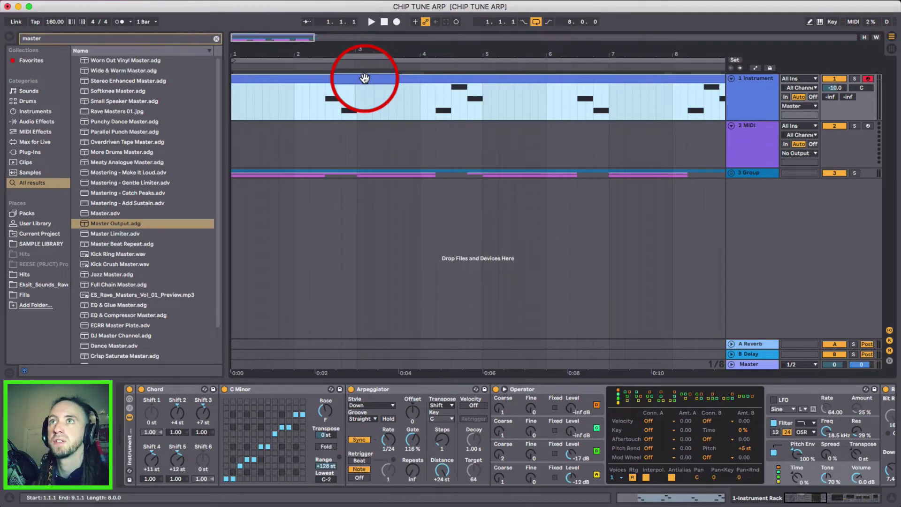
{"action": "key", "text": "space"}
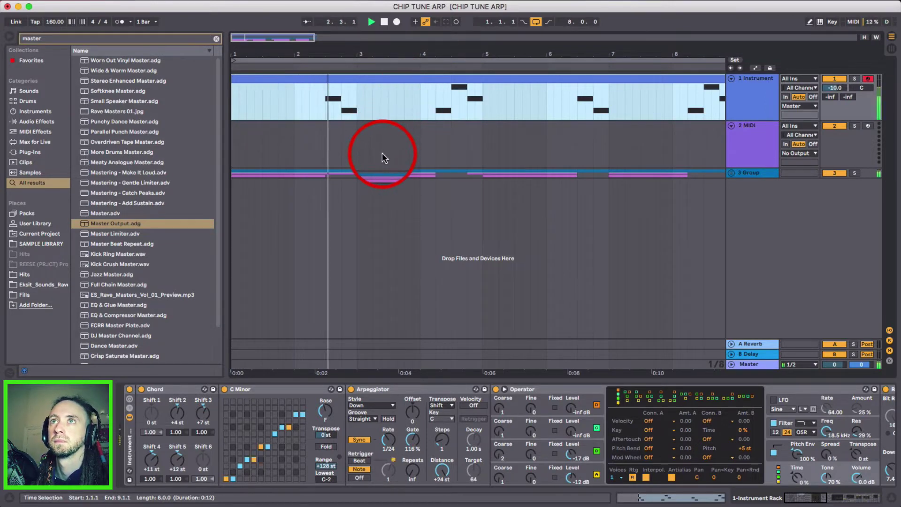
{"action": "left_click", "coordinate": [393, 440]}
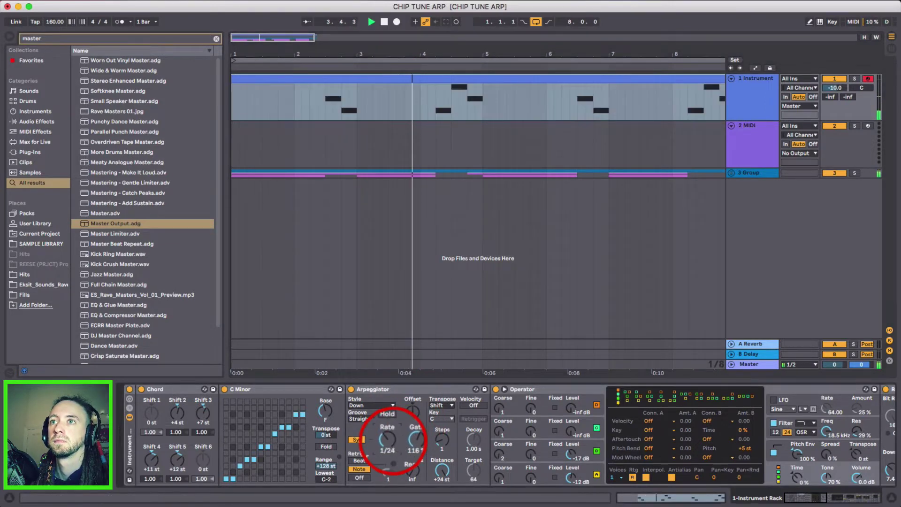
{"action": "mouse_move", "coordinate": [393, 443]}
{"action": "left_mouse_down"}
{"action": "mouse_move", "coordinate": [412, 278]}
{"action": "mouse_move", "coordinate": [418, 309]}
{"action": "mouse_move", "coordinate": [388, 445]}
{"action": "left_mouse_up"}
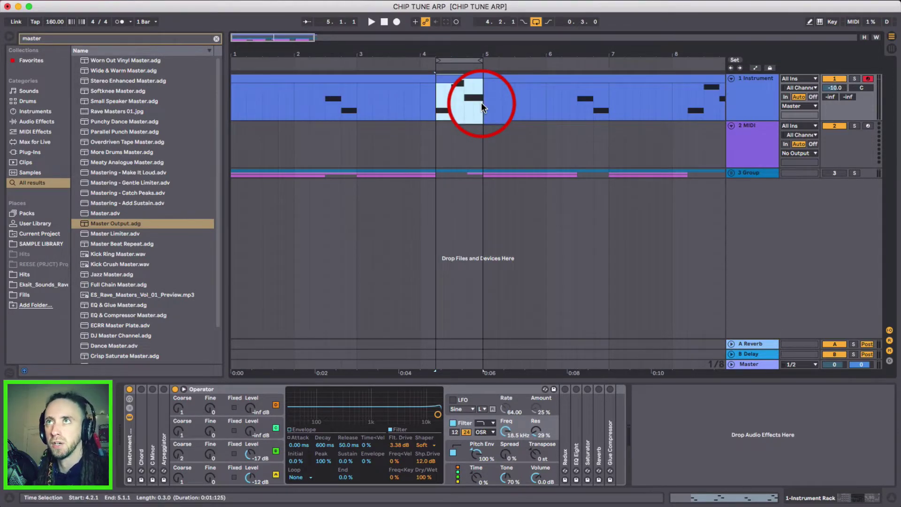
Play the one-bar loop and select Operator to show its full panel
{"action": "key", "text": "space"}
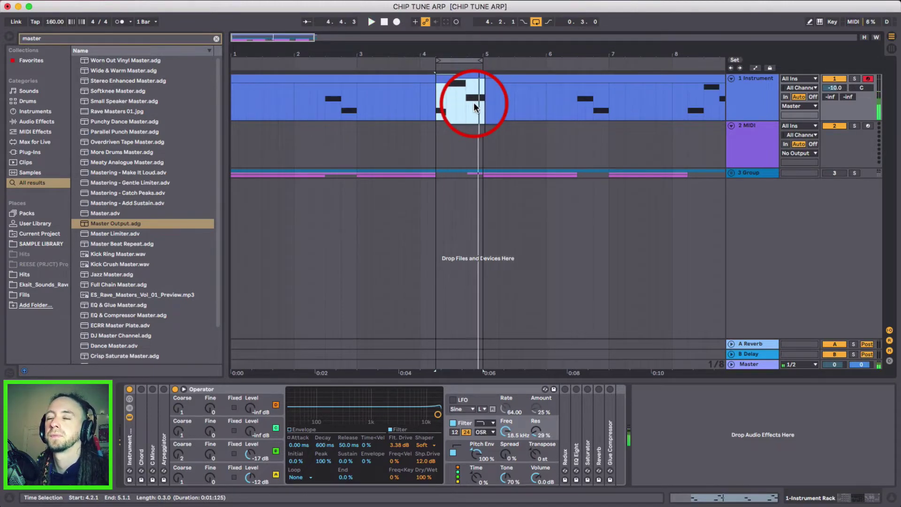
{"action": "left_click", "coordinate": [253, 389]}
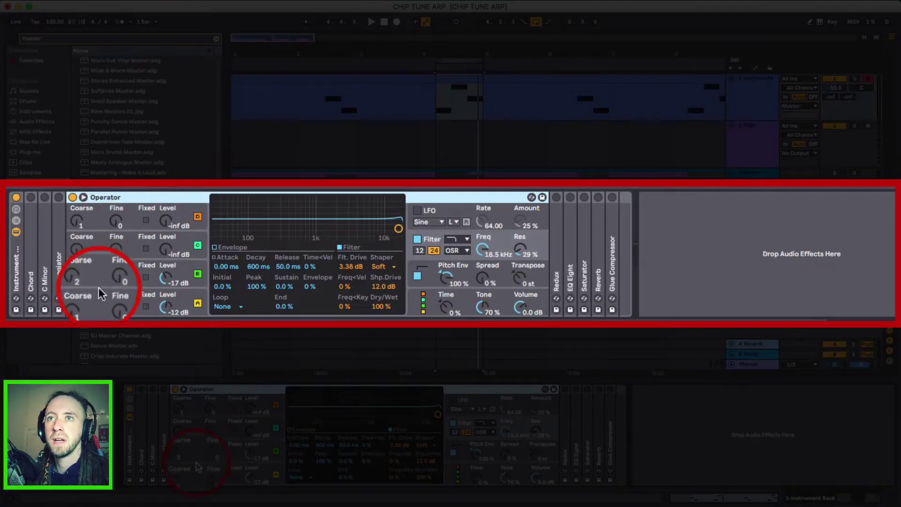
Check the envelopes of oscillators A and B, and switch Operator's filter off
{"action": "left_click", "coordinate": [174, 477]}
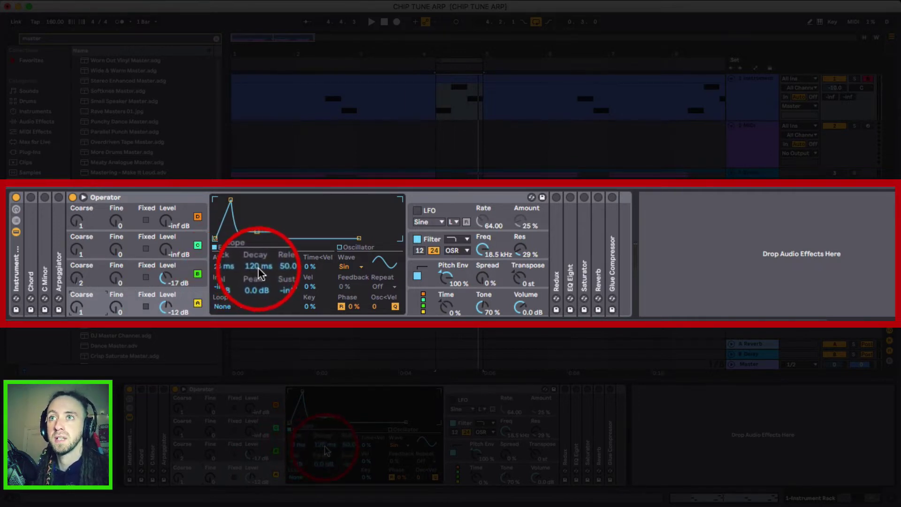
{"action": "left_click", "coordinate": [197, 273]}
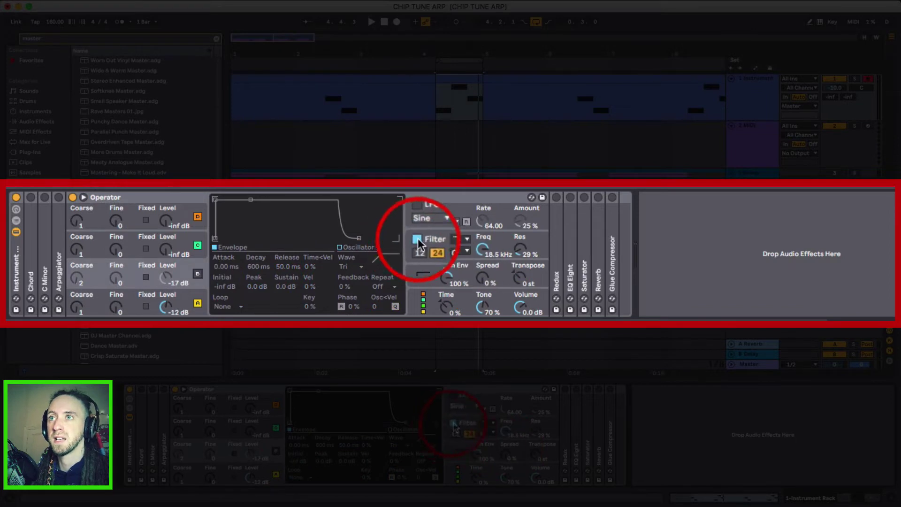
{"action": "left_click", "coordinate": [416, 239]}
{"action": "left_click", "coordinate": [417, 274]}
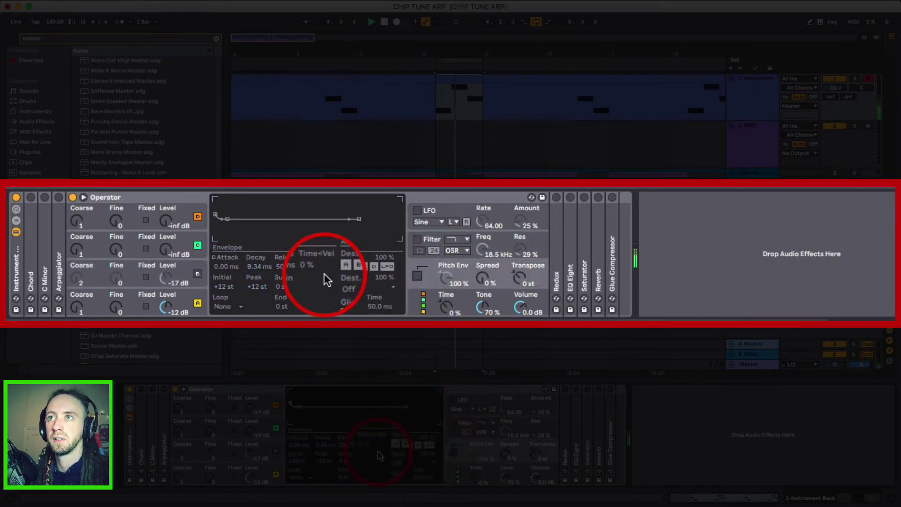
{"action": "left_click", "coordinate": [177, 302]}
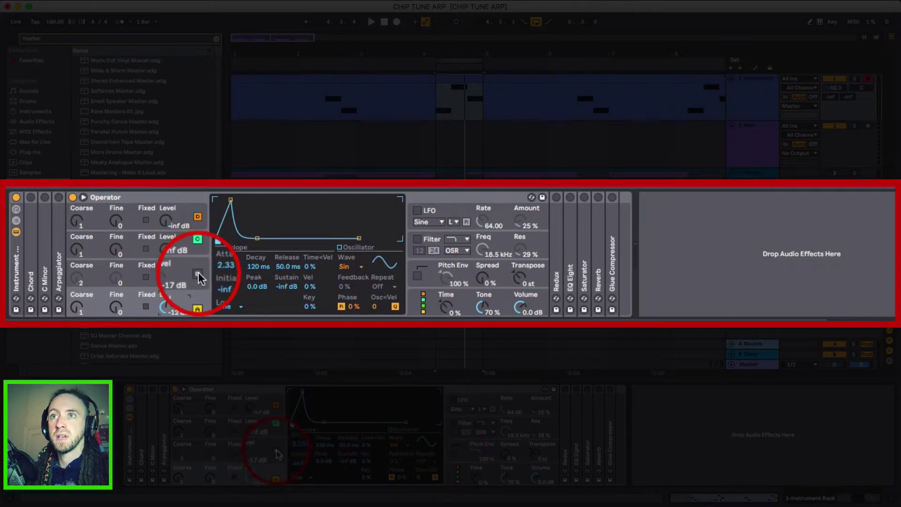
Show Operator's global routing, then oscillator B's triangle-wave envelope with 600 ms decay
{"action": "left_click", "coordinate": [445, 300]}
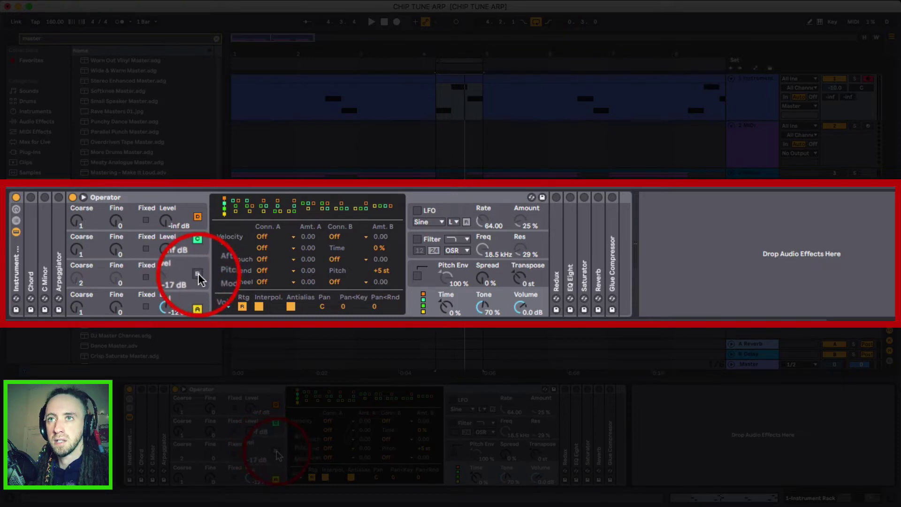
{"action": "left_click", "coordinate": [185, 271]}
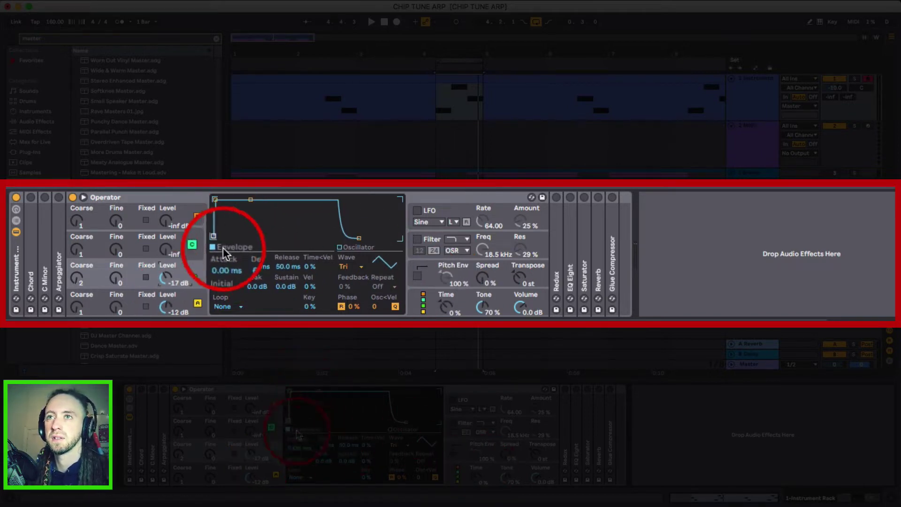
Switch on Operator's pitch envelope, starting at +12 st with a 9.34 ms decay
{"action": "left_click", "coordinate": [429, 282]}
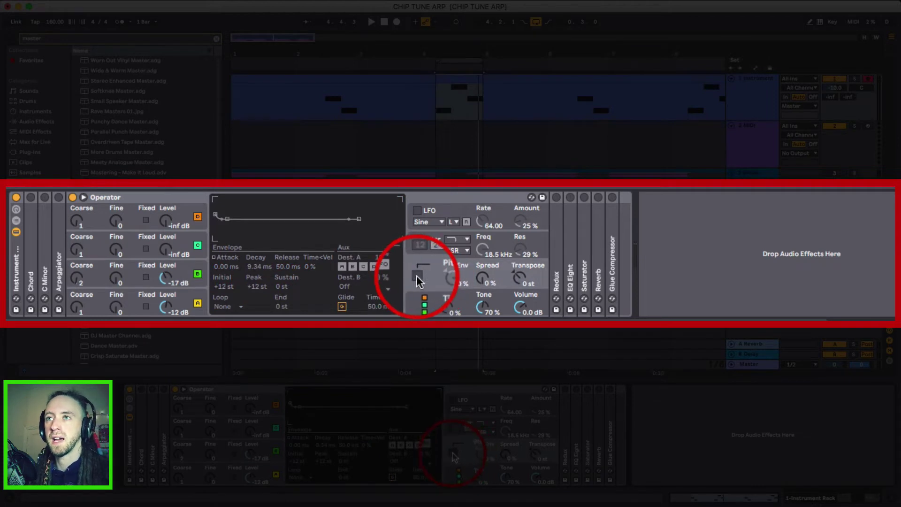
{"action": "left_click", "coordinate": [417, 277]}
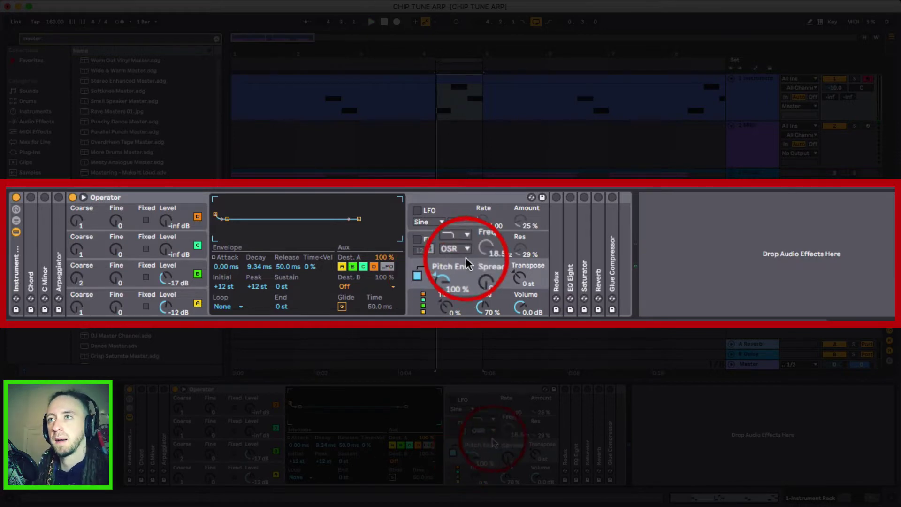
{"action": "left_click", "coordinate": [130, 302]}
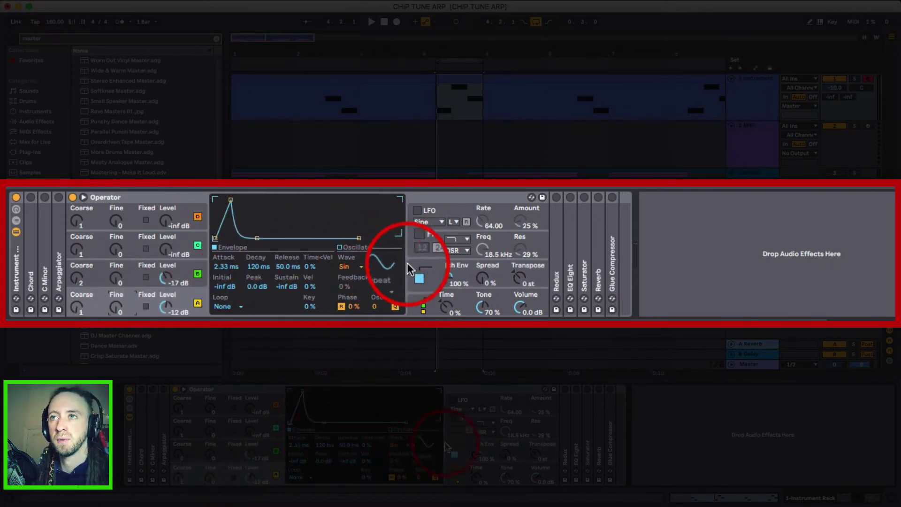
{"action": "left_click", "coordinate": [460, 269]}
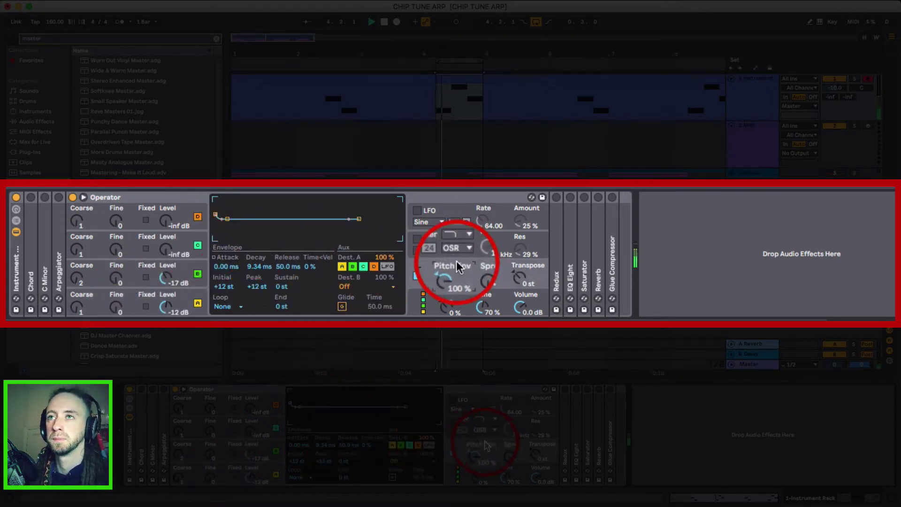
Re-enable Operator's filter with the OSR circuit at 18.5 kHz, keeping the Soft shaper
{"action": "left_click", "coordinate": [485, 241]}
{"action": "left_click", "coordinate": [418, 240]}
{"action": "left_click", "coordinate": [451, 251]}
{"action": "left_click", "coordinate": [453, 266]}
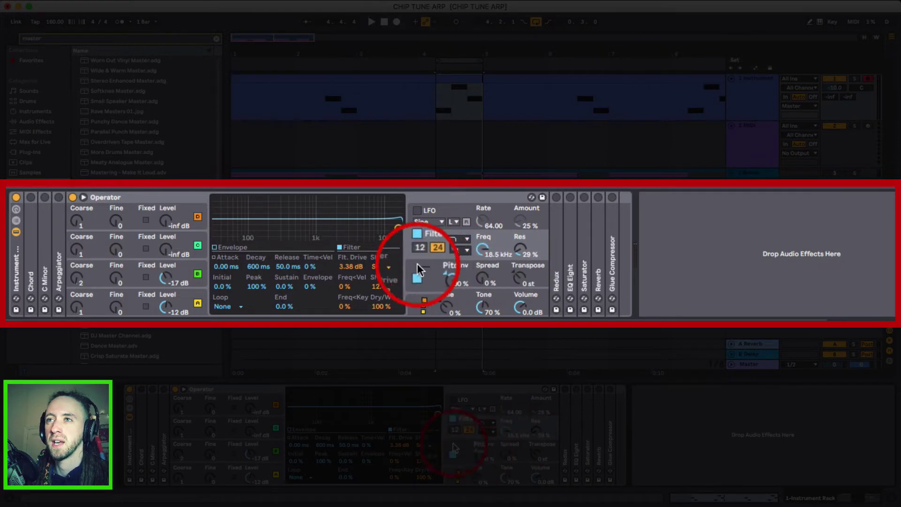
{"action": "left_click", "coordinate": [386, 267]}
{"action": "left_click", "coordinate": [383, 288]}
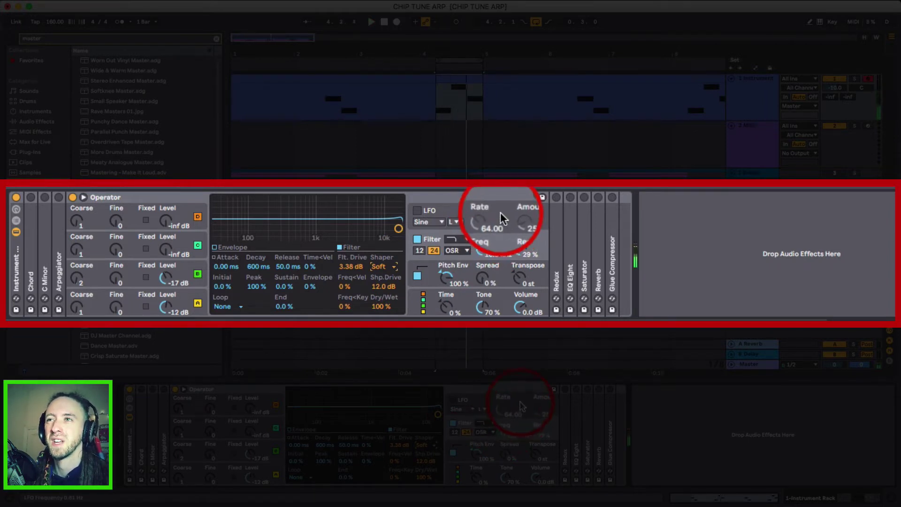
Unfold Redux to reveal bit reduction off at 16 and downsampling at 7.48
{"action": "double_click", "coordinate": [557, 206]}
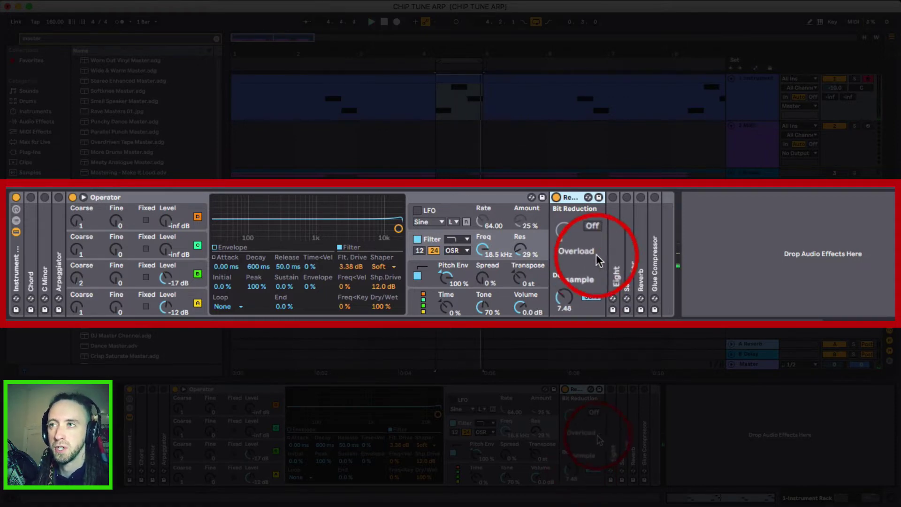
Unfold EQ Eight and move bands 3 and 7 to reshape its curve
{"action": "double_click", "coordinate": [613, 226]}
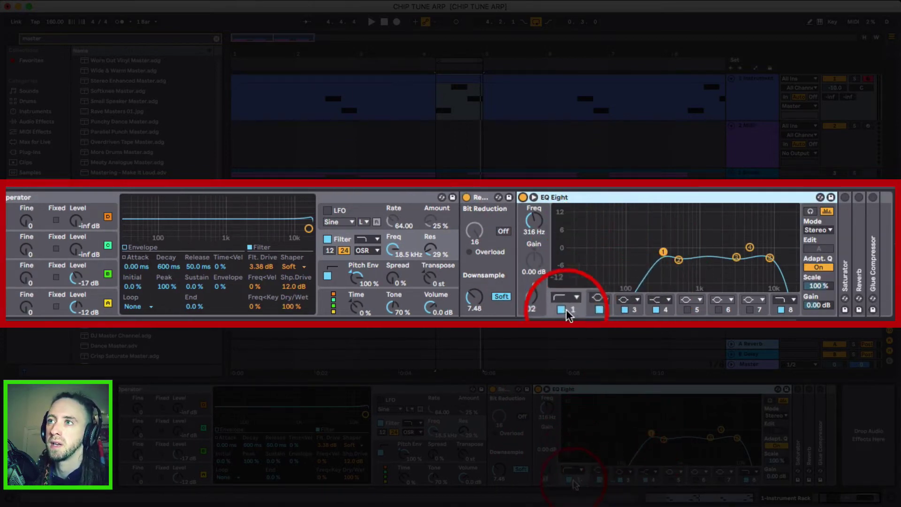
{"action": "left_click", "coordinate": [679, 261]}
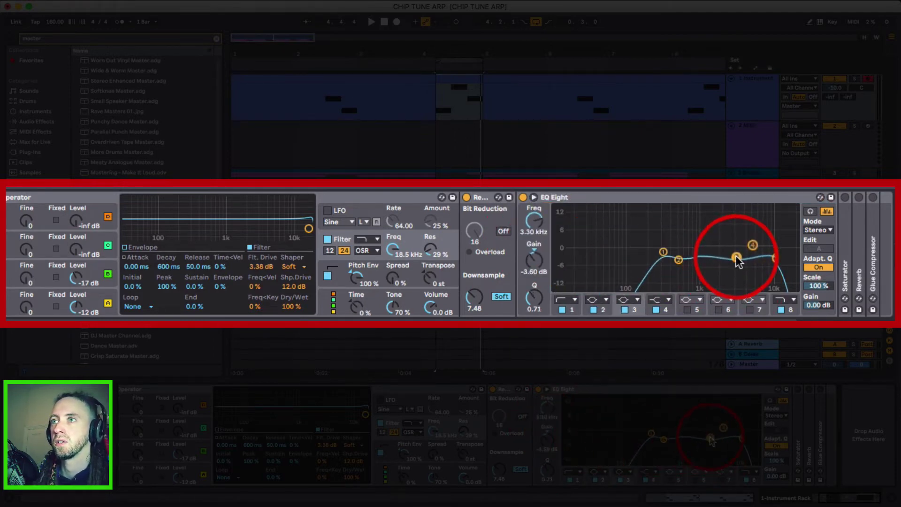
{"action": "left_click_drag", "start_coordinate": [738, 261], "coordinate": [773, 265]}
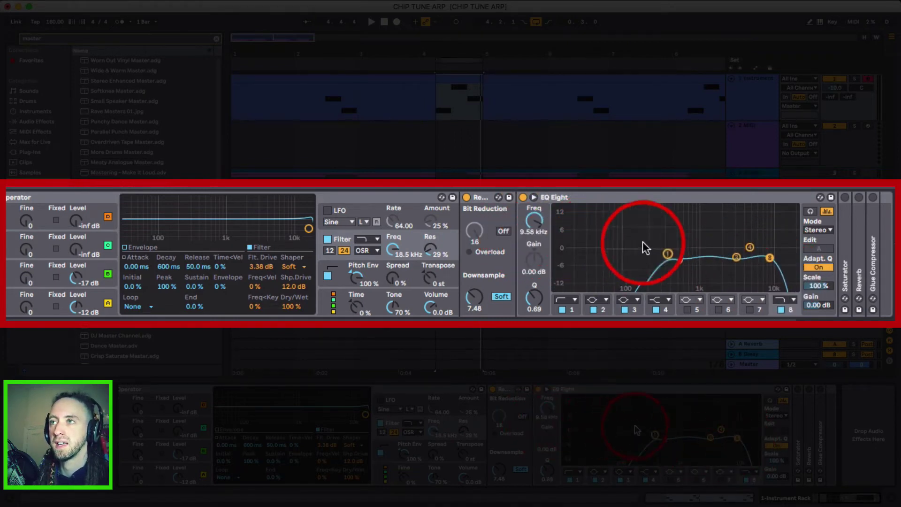
{"action": "left_click_drag", "start_coordinate": [683, 263], "coordinate": [740, 259]}
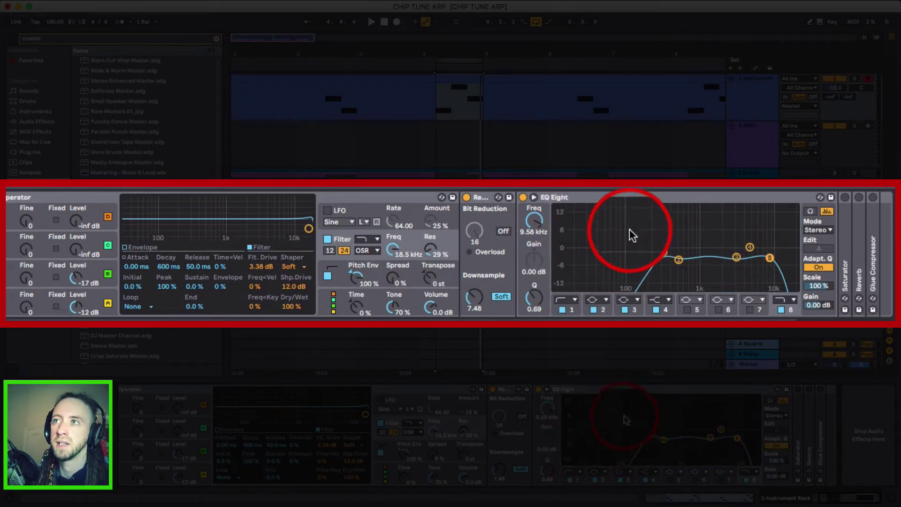
Play the loop and briefly bypass EQ Eight to compare the sound
{"action": "key", "text": "space"}
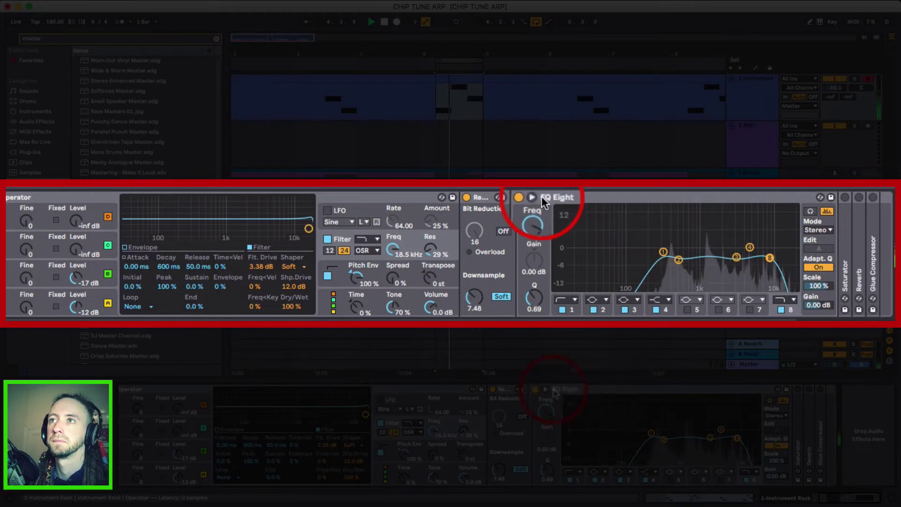
{"action": "left_click", "coordinate": [523, 198]}
{"action": "left_click", "coordinate": [523, 197]}
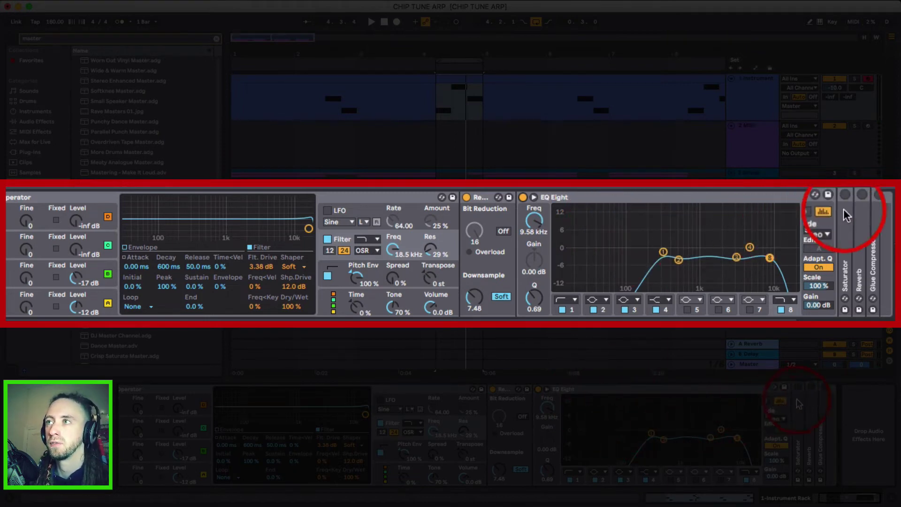
Unfold the Saturator and raise its drive to 4.00 dB while auditioning playback
{"action": "double_click", "coordinate": [847, 223]}
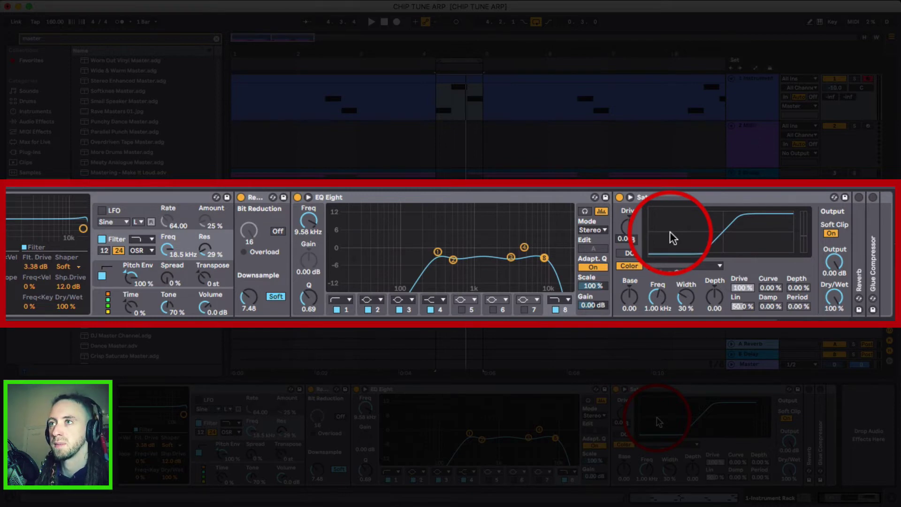
{"action": "key", "text": "space"}
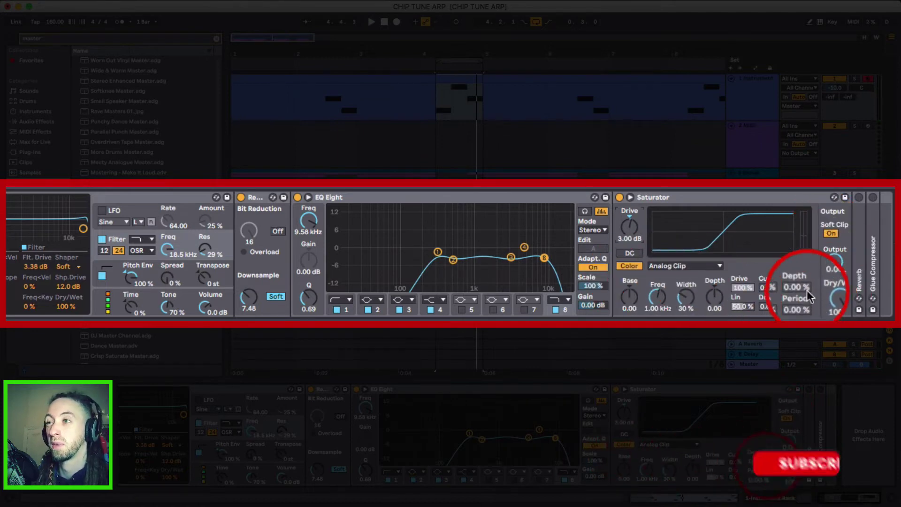
{"action": "key", "text": "space"}
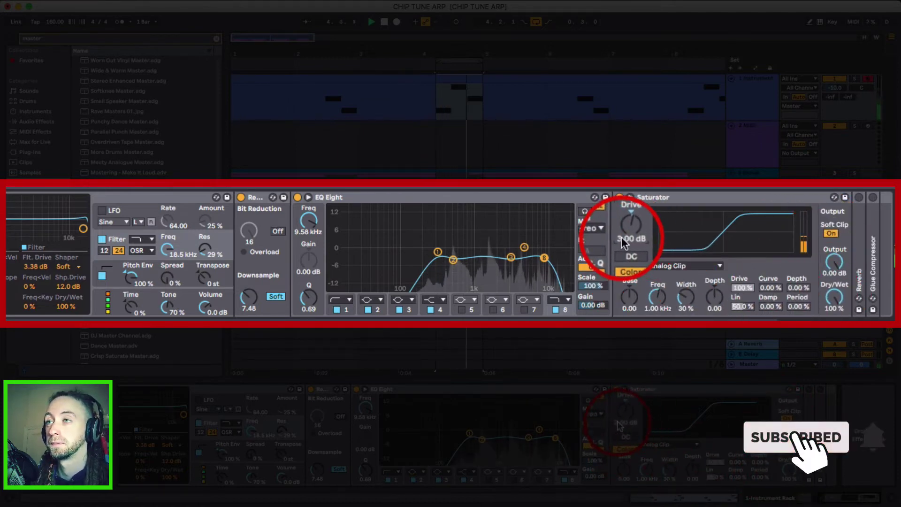
{"action": "key", "text": "space"}
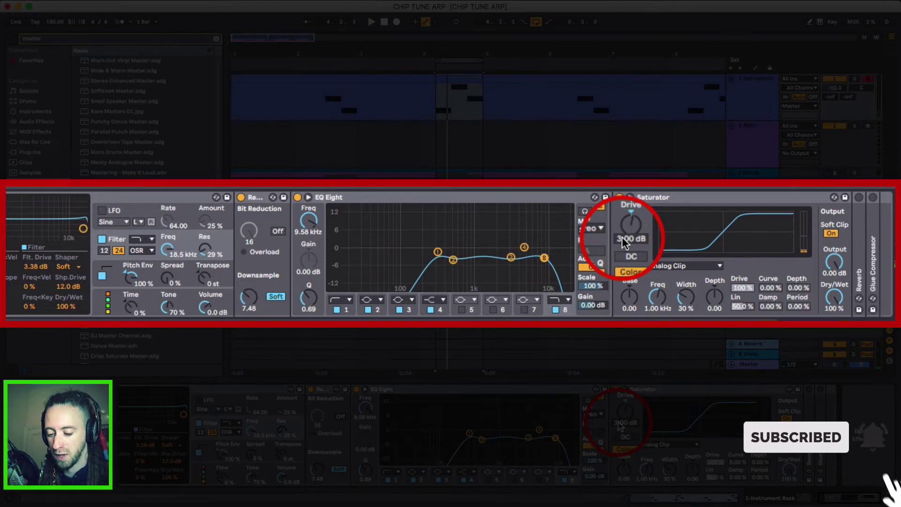
{"action": "key", "text": "space"}
{"action": "left_click_drag", "start_coordinate": [622, 237], "coordinate": [626, 240]}
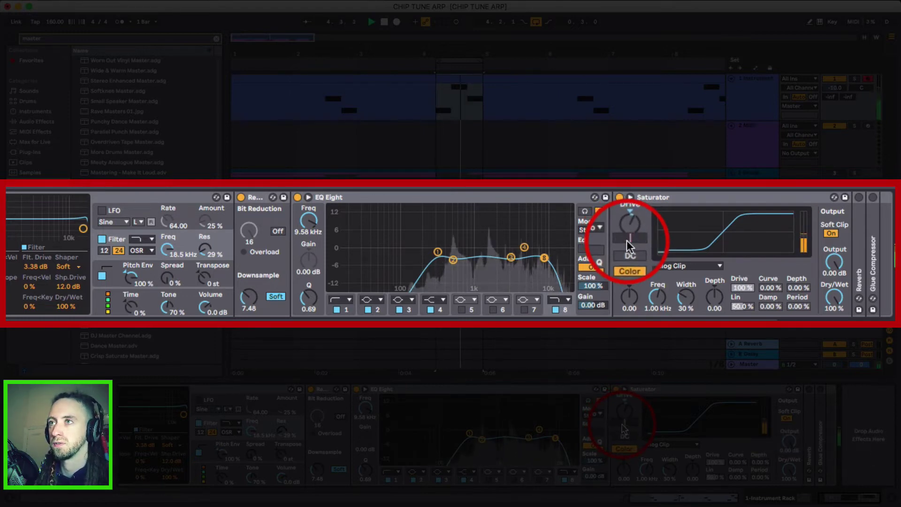
{"action": "key", "text": "space"}
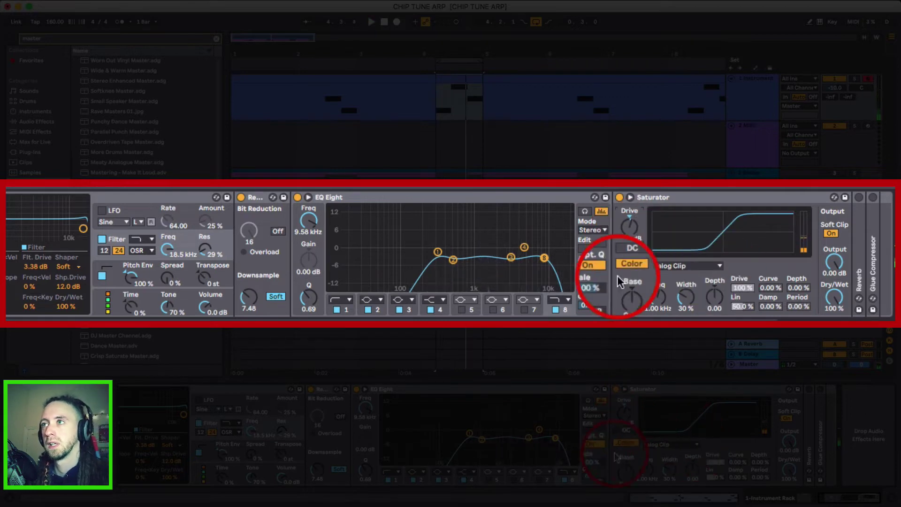
Unfold Reverb (2.50 s decay, 9.5% wet) and play the arpeggio through it
{"action": "double_click", "coordinate": [856, 225]}
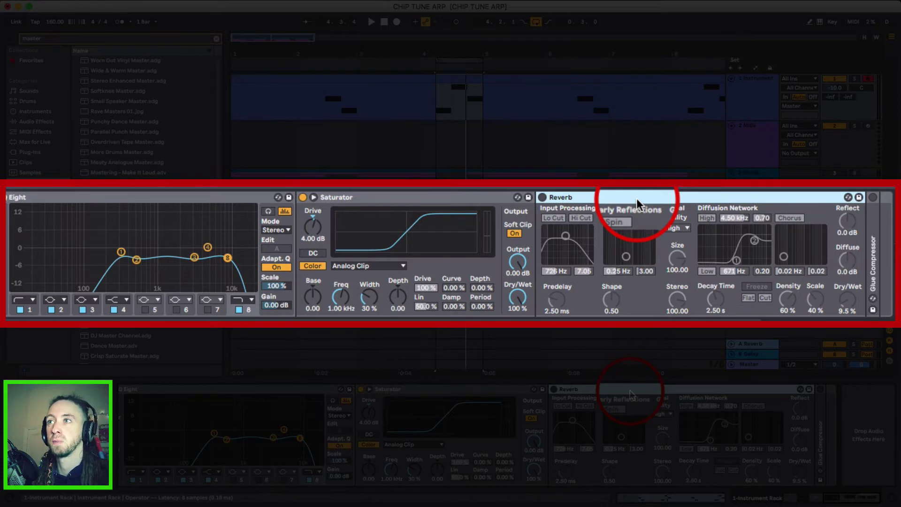
{"action": "left_click_drag", "start_coordinate": [636, 198], "coordinate": [544, 195]}
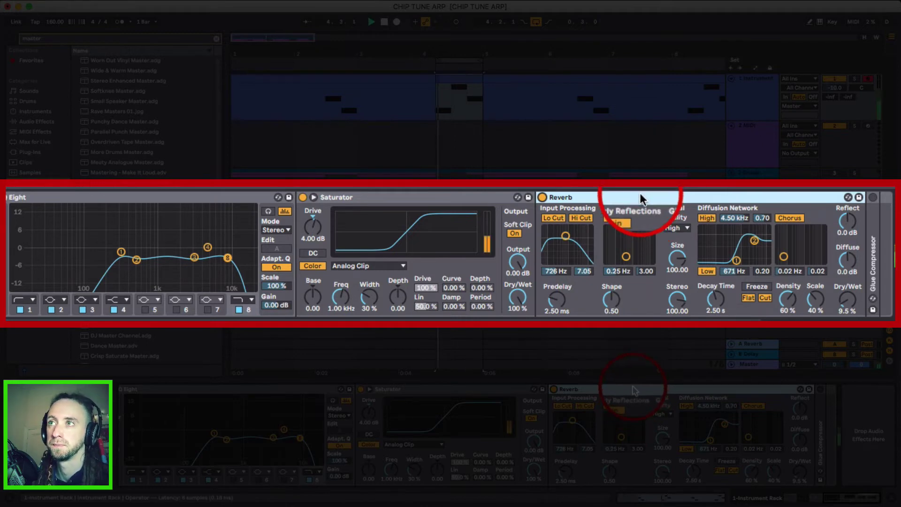
{"action": "key", "text": "space"}
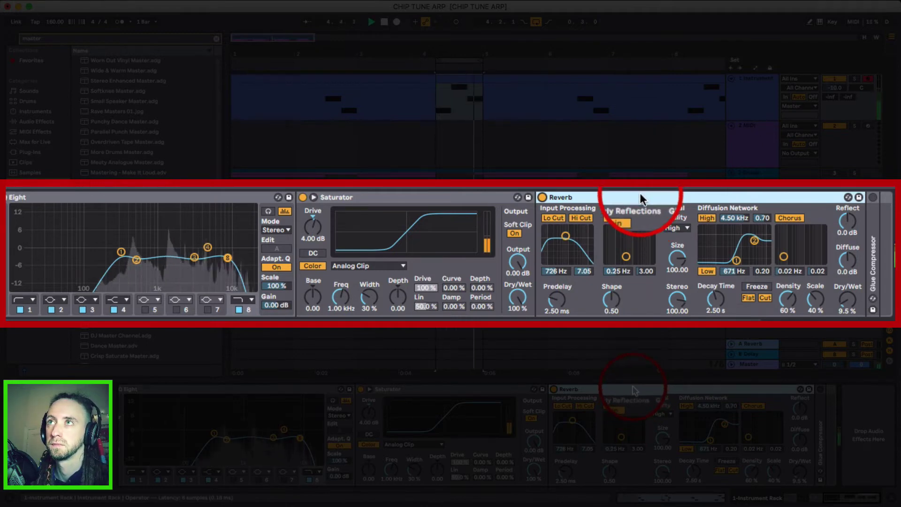
Unfold the Glue Compressor, switch it on, and audition the compressed arpeggio with 5.87 dB makeup
{"action": "key", "text": "space"}
{"action": "double_click", "coordinate": [871, 217]}
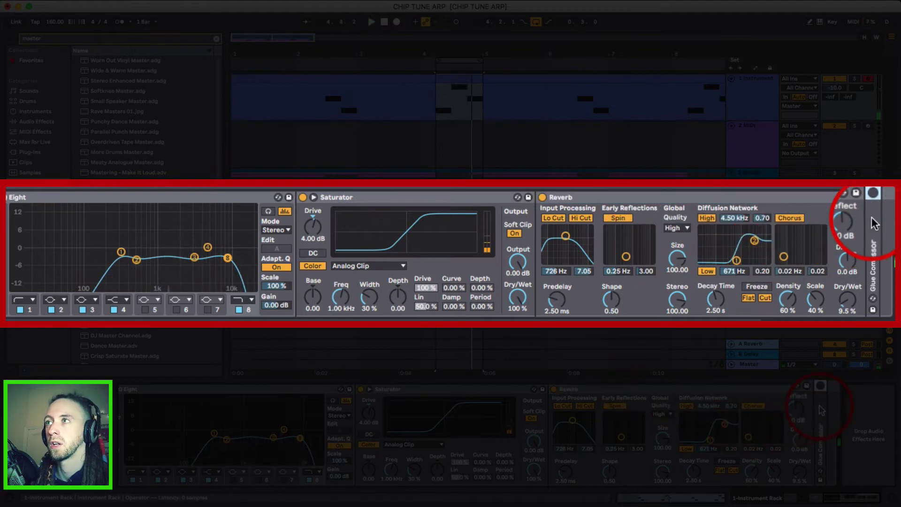
{"action": "left_click", "coordinate": [873, 199]}
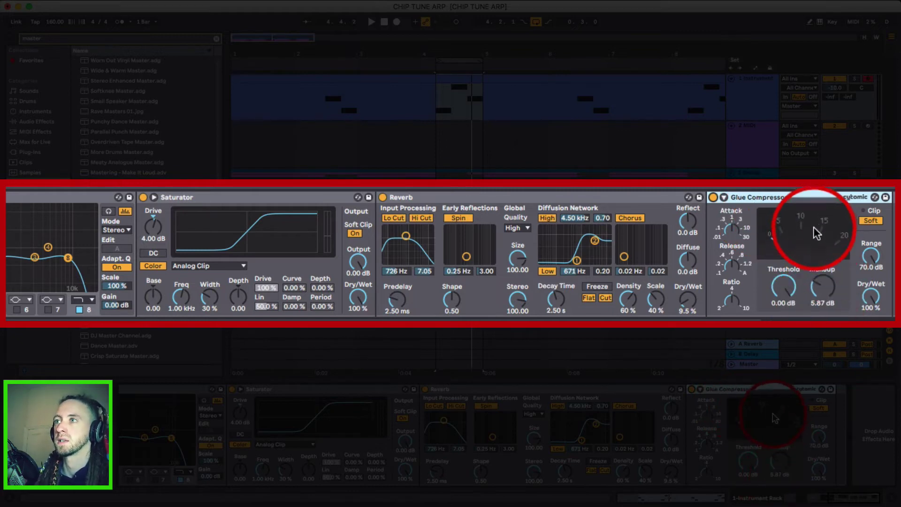
{"action": "key", "text": "space"}
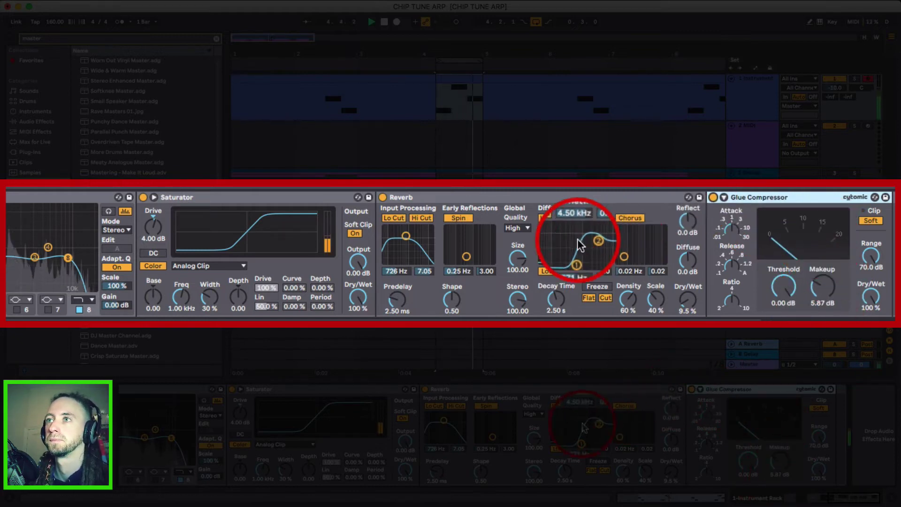
{"action": "scroll", "coordinate": [512, 272], "scroll_direction": "left", "scroll_amount": 10}
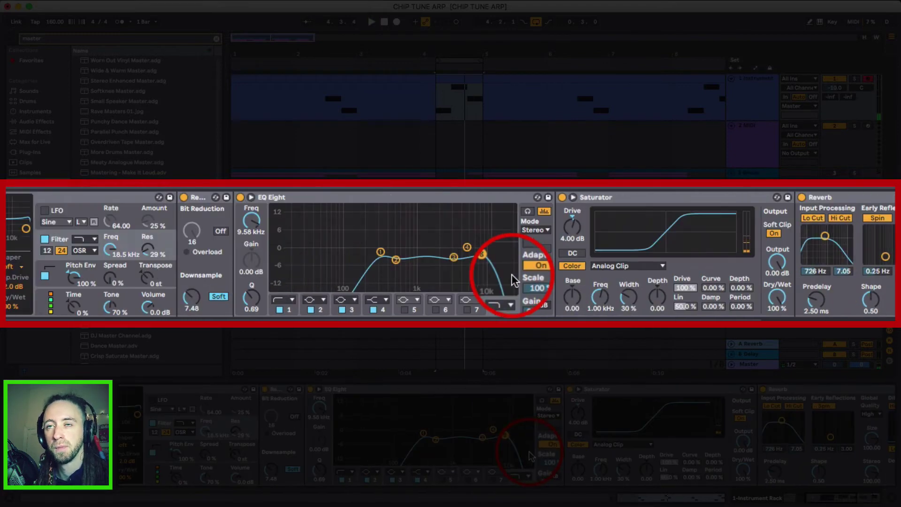
{"action": "scroll", "coordinate": [514, 277], "scroll_direction": "left", "scroll_amount": 8}
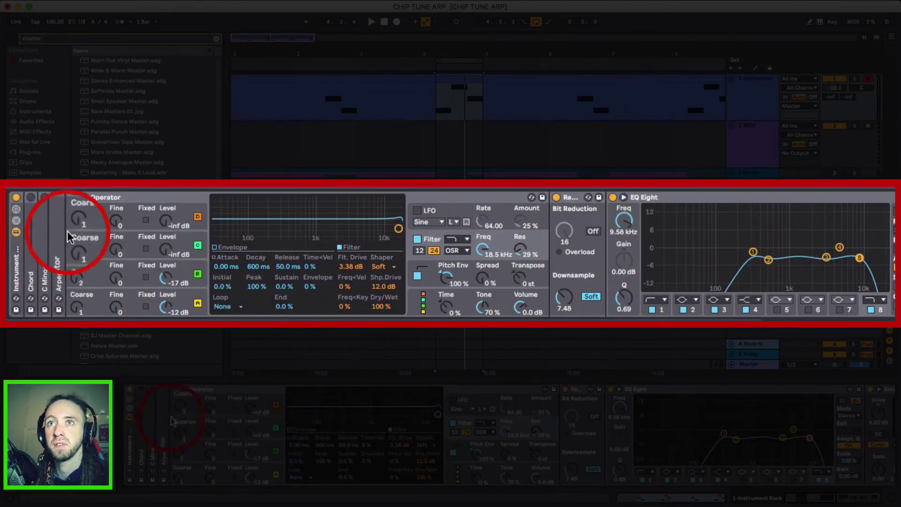
Unfold Chord (+4, +7, +11, +12 st), audition Operator at 6 voices, then return to 1
{"action": "double_click", "coordinate": [30, 230]}
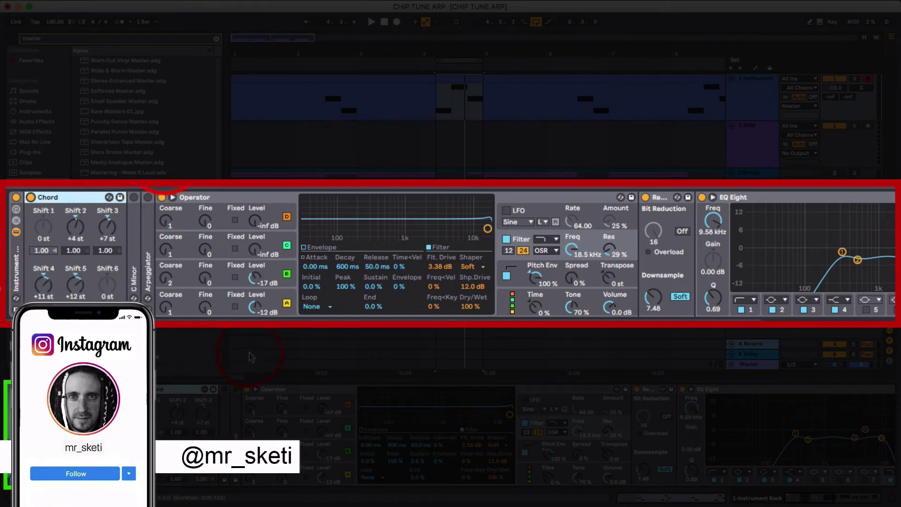
{"action": "left_click", "coordinate": [513, 296]}
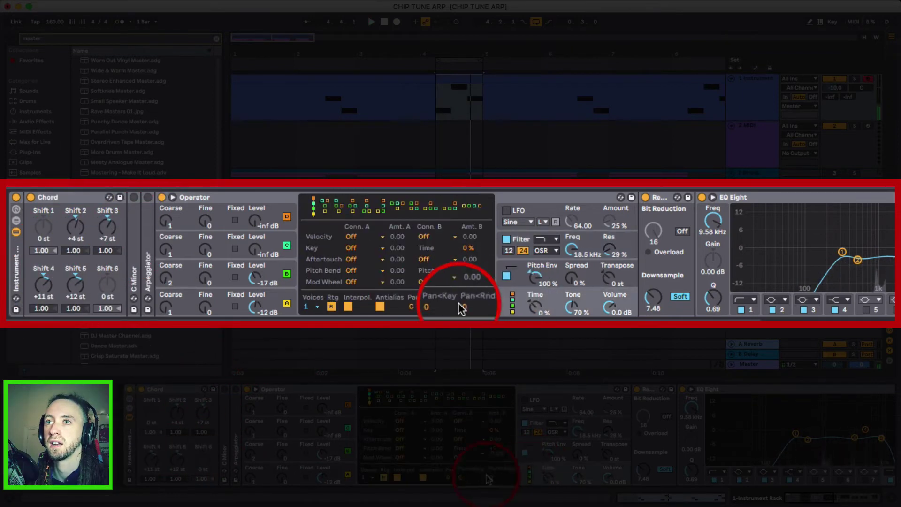
{"action": "left_click", "coordinate": [306, 306]}
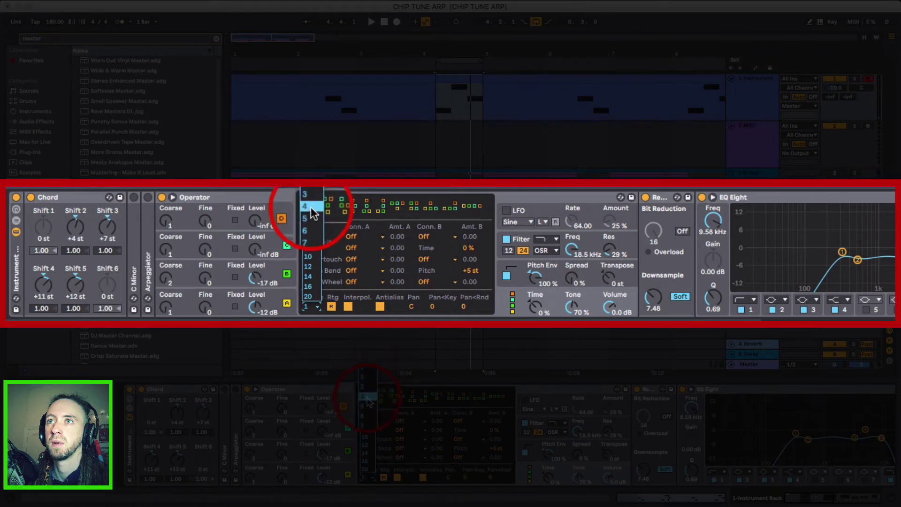
{"action": "left_click", "coordinate": [306, 226]}
{"action": "key", "text": "space"}
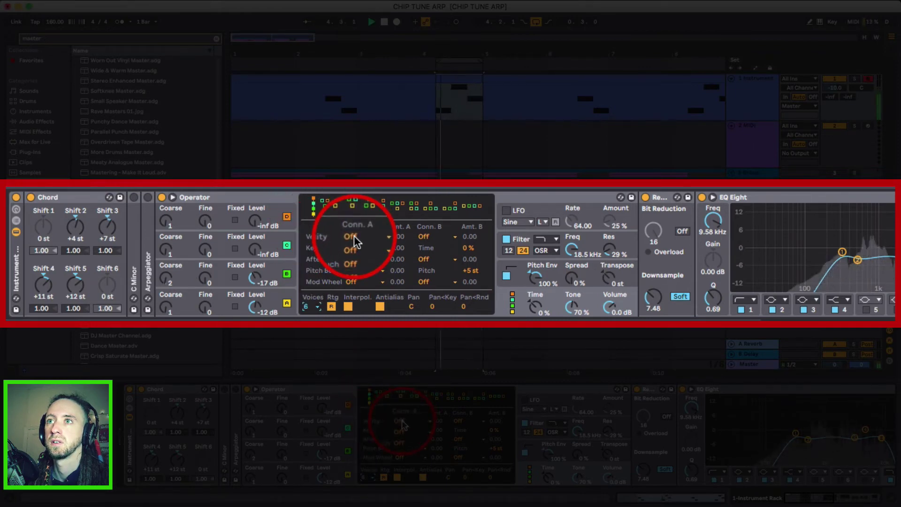
{"action": "key", "text": "space"}
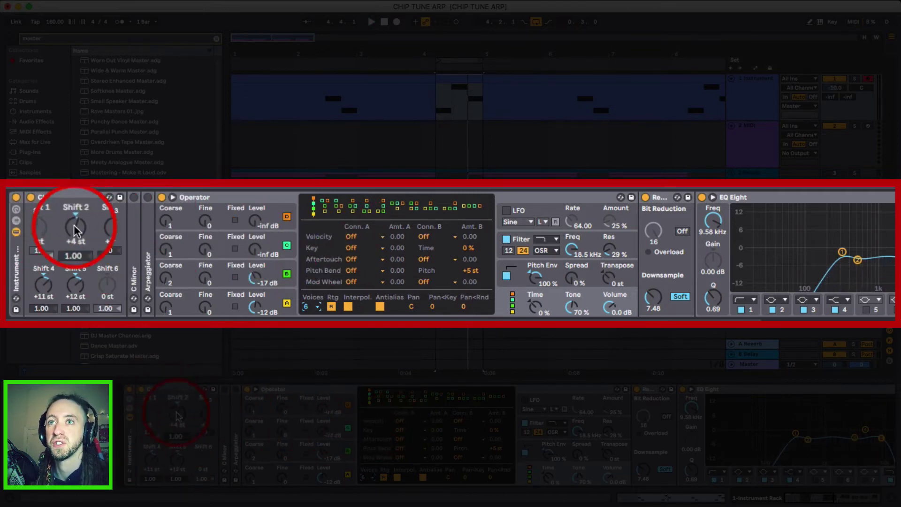
{"action": "left_click", "coordinate": [316, 307]}
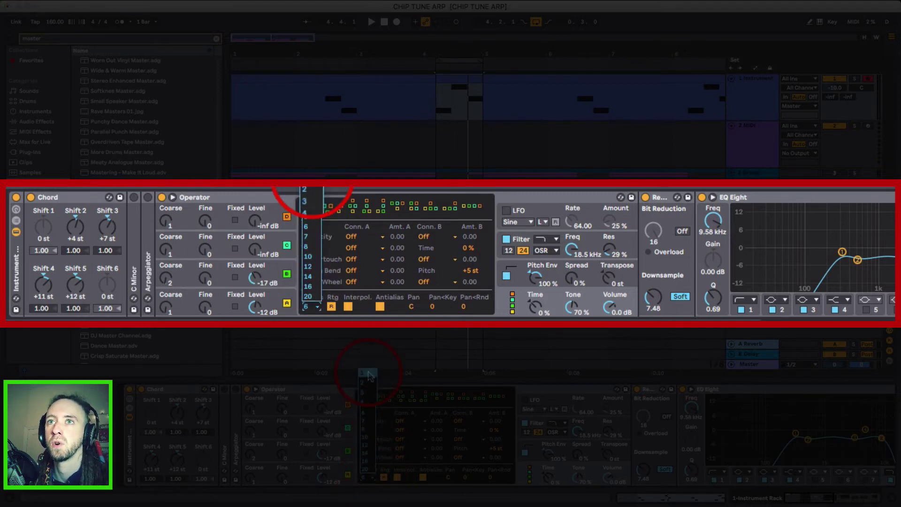
{"action": "left_click", "coordinate": [311, 189]}
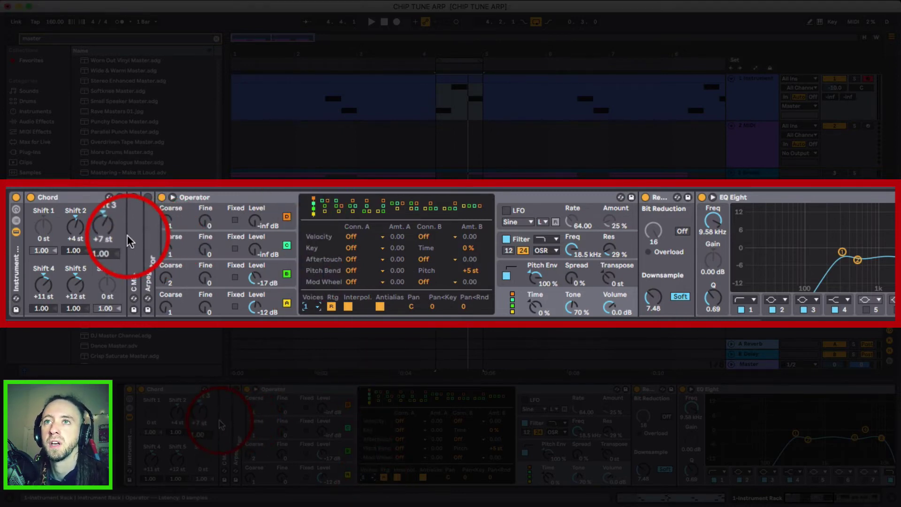
Unfold the C Minor Scale device and set its base note to F
{"action": "double_click", "coordinate": [133, 231]}
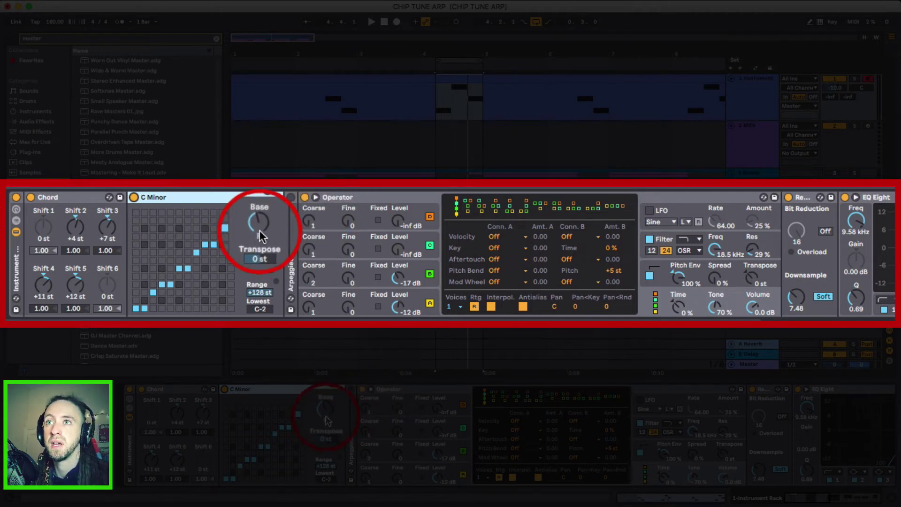
{"action": "mouse_move", "coordinate": [259, 225]}
{"action": "left_mouse_down"}
{"action": "mouse_move", "coordinate": [259, 244]}
{"action": "mouse_move", "coordinate": [260, 227]}
{"action": "left_mouse_up"}
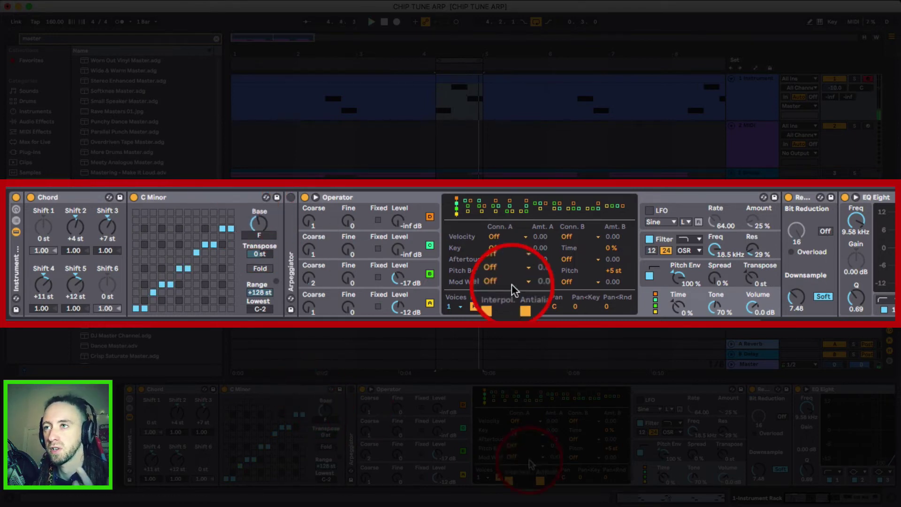
Unfold the Arpeggiator (Down style, 116% gate, +24 st distance) and select its Steps knob
{"action": "double_click", "coordinate": [293, 232]}
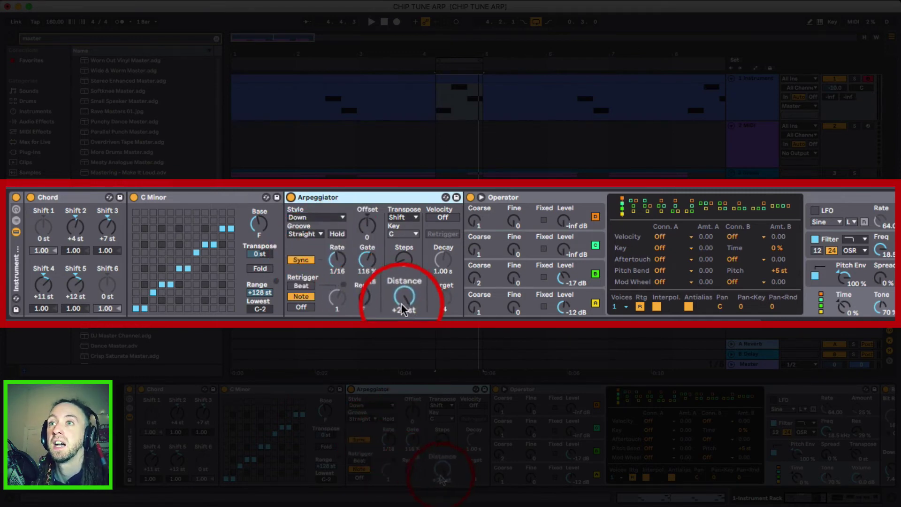
{"action": "left_click", "coordinate": [407, 262]}
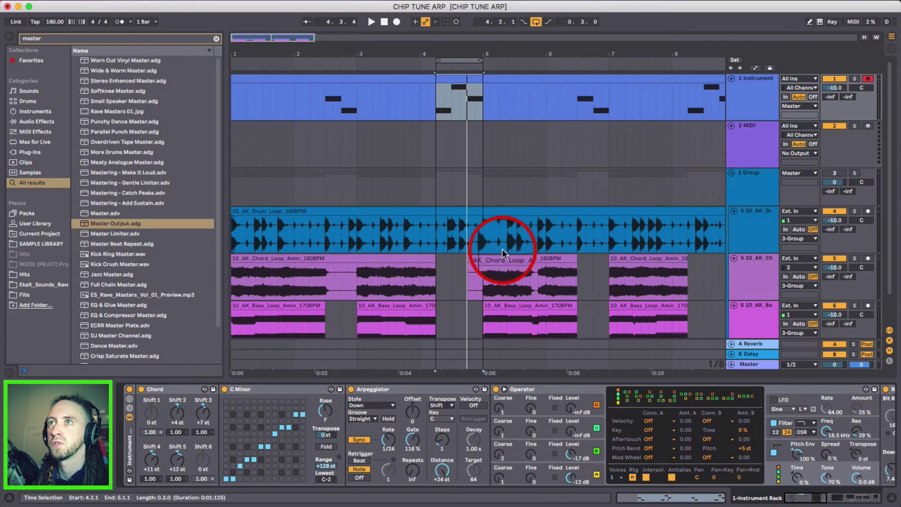
Fold the 3 Group backing loops and play the Instrument clip with the Arpeggiator rate at 1/16
{"action": "left_click", "coordinate": [731, 172]}
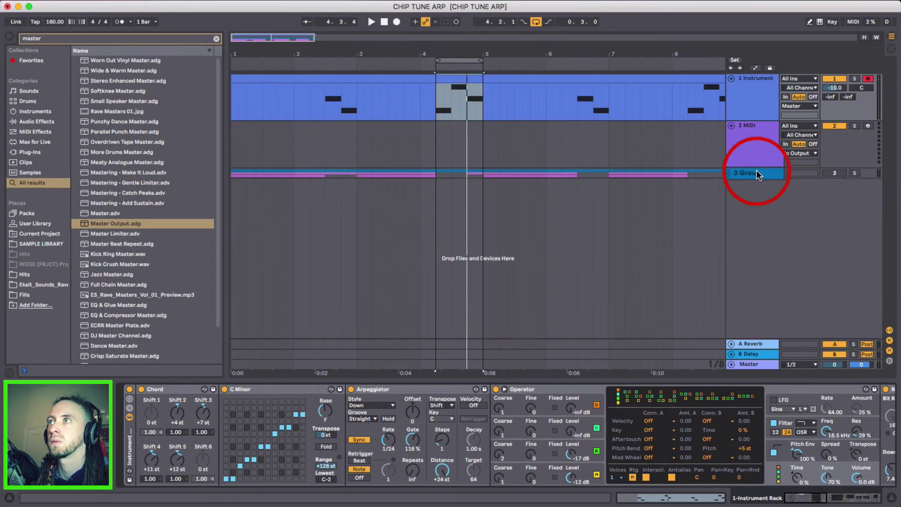
{"action": "left_click", "coordinate": [364, 78]}
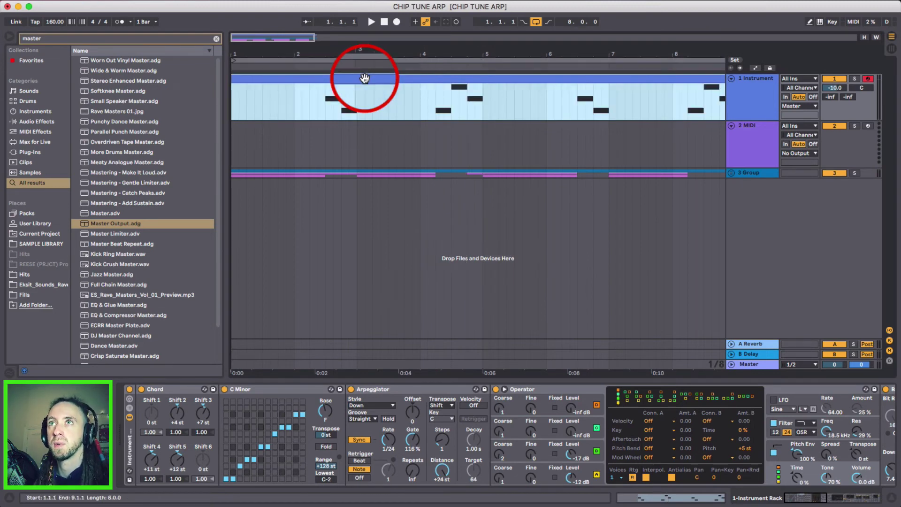
{"action": "key", "text": "space"}
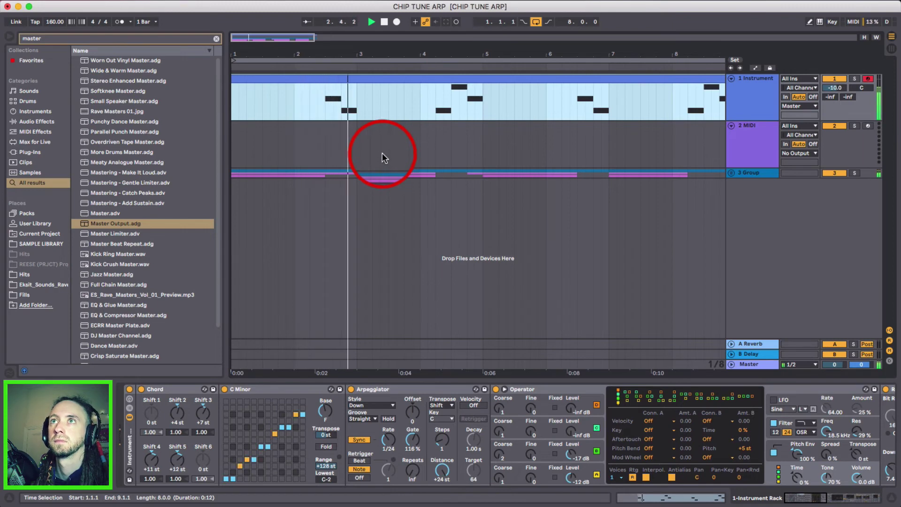
{"action": "left_click", "coordinate": [394, 441]}
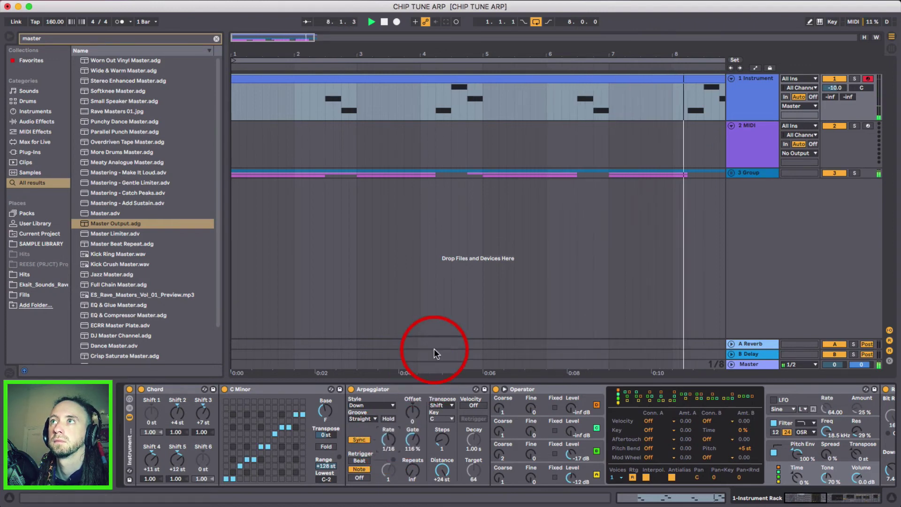
{"action": "left_click", "coordinate": [467, 284]}
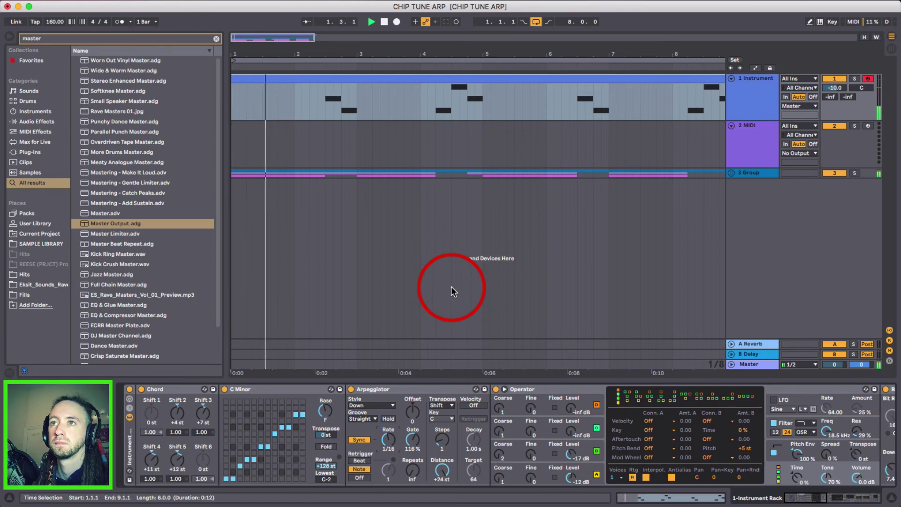